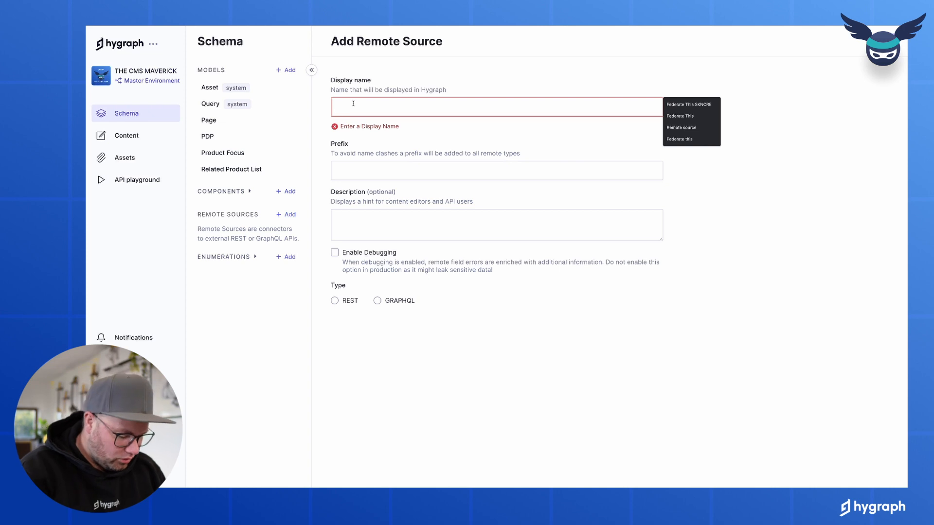
Step: Name the new remote source "Federate This products", enable debugging and set its type to REST
{"action": "type", "text": "Thjis products"}
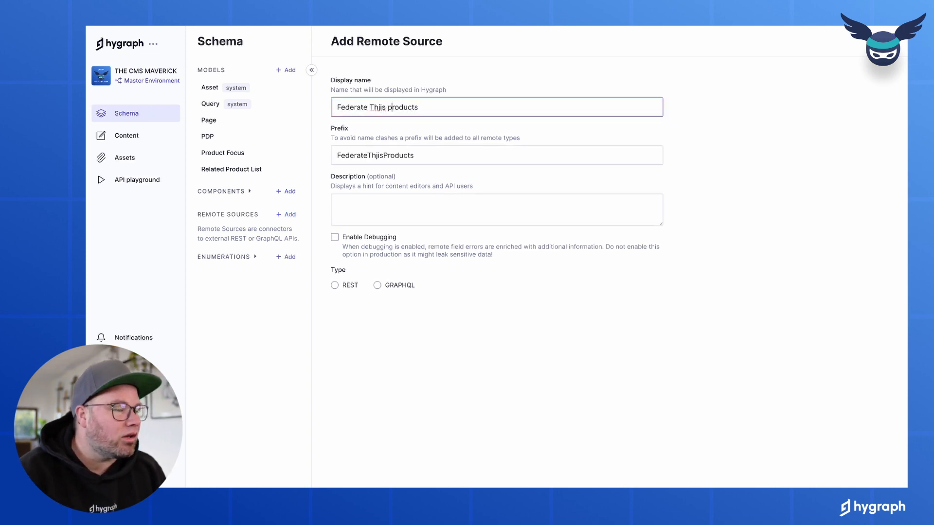
{"action": "key", "text": "BackSpace"}
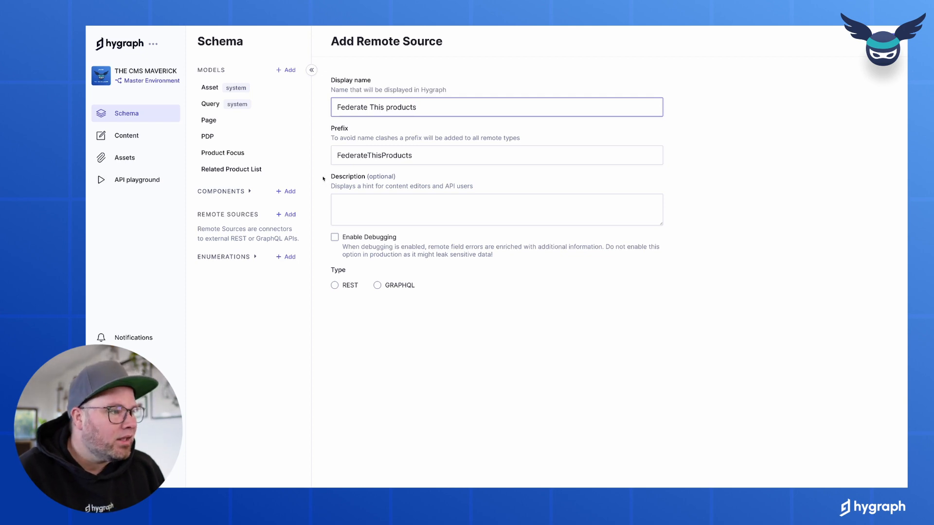
{"action": "left_click", "coordinate": [336, 238]}
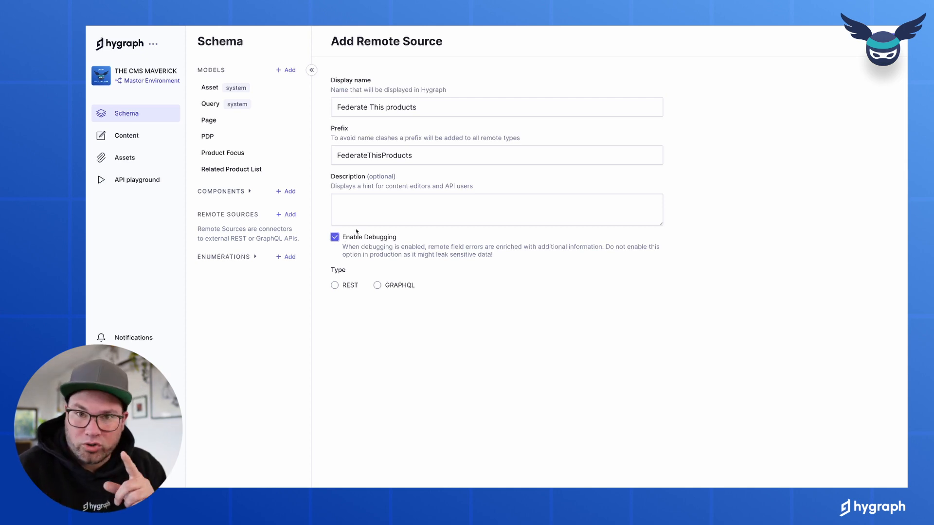
{"action": "left_click", "coordinate": [334, 285]}
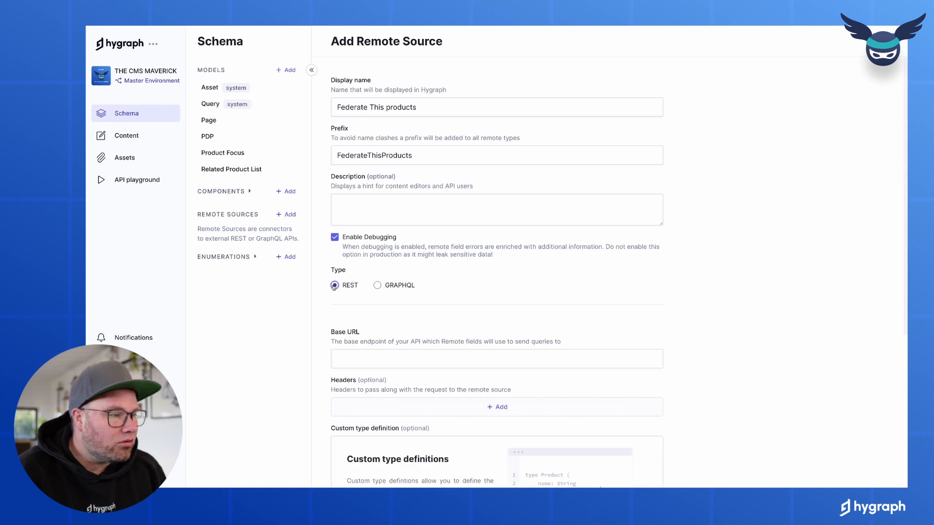
{"action": "scroll", "coordinate": [352, 231], "scroll_direction": "down", "scroll_amount": 4}
{"action": "left_click", "coordinate": [353, 178]}
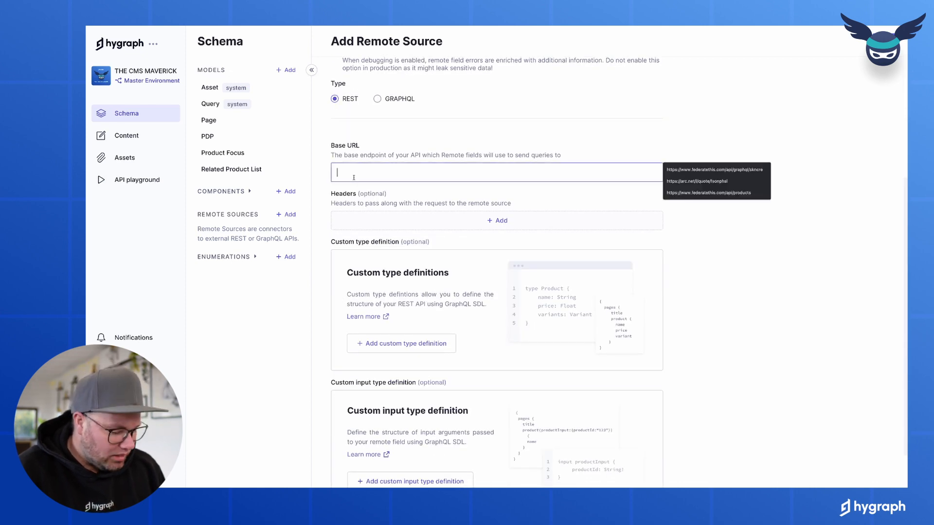
{"action": "type", "text": "https://www.federatethis.com/api/products"}
{"action": "scroll", "coordinate": [473, 218], "scroll_direction": "down", "scroll_amount": 1}
{"action": "scroll", "coordinate": [458, 218], "scroll_direction": "down", "scroll_amount": 1}
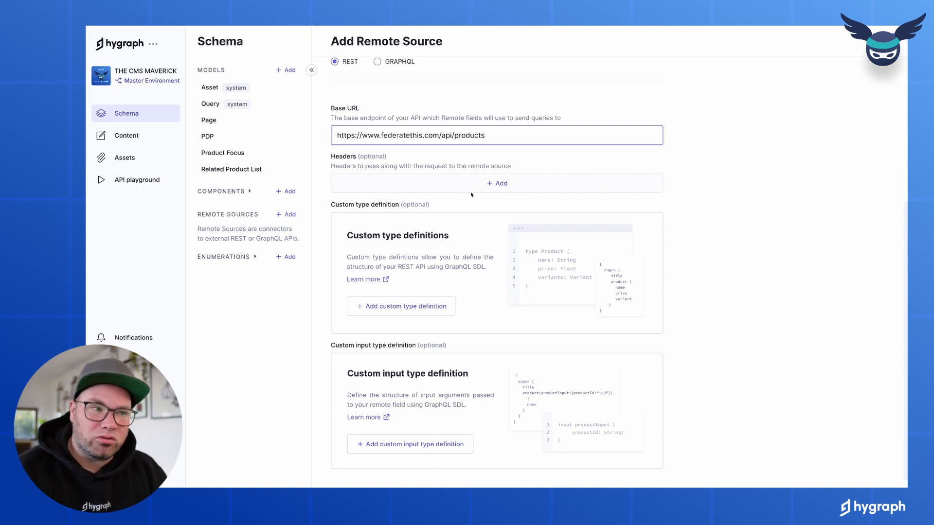
{"action": "scroll", "coordinate": [474, 205], "scroll_direction": "down", "scroll_amount": 1}
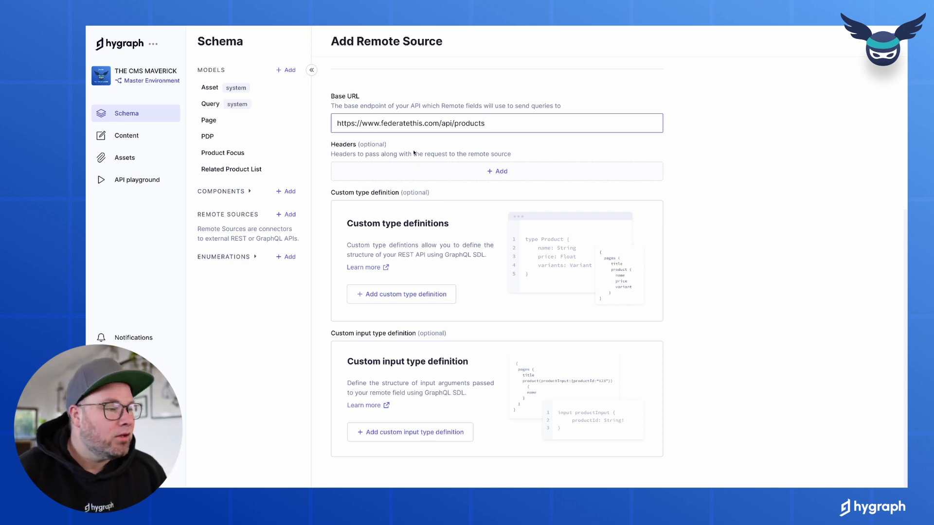
Step: Switch to the Federate This products routes page and copy the whole potential SDL for Product and Products
{"action": "left_click", "coordinate": [126, 109]}
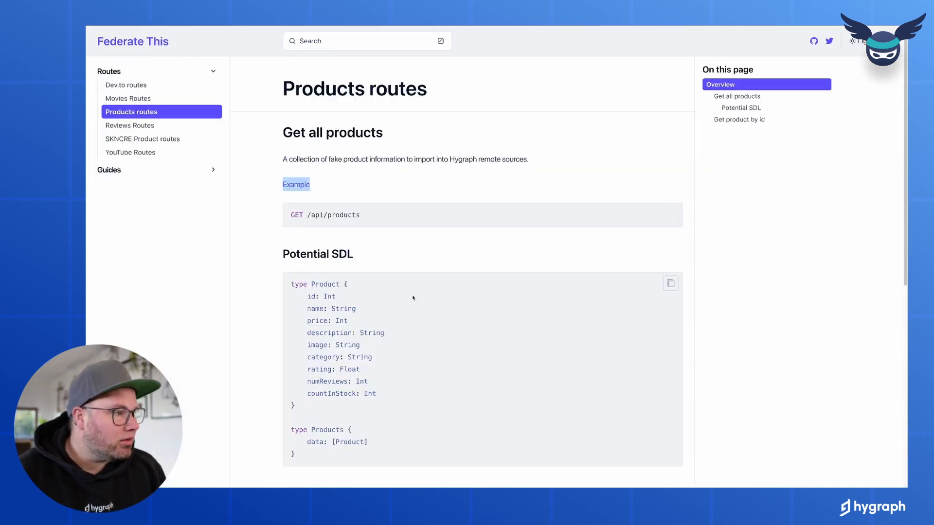
{"action": "scroll", "coordinate": [413, 298], "scroll_direction": "down", "scroll_amount": 2}
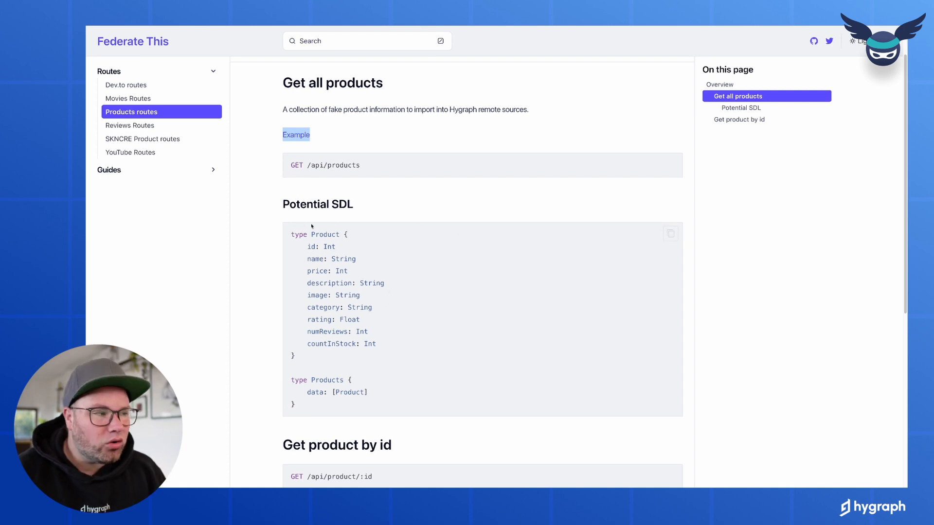
{"action": "left_click_drag", "start_coordinate": [291, 233], "coordinate": [347, 404]}
{"action": "key", "text": "ctrl+c"}
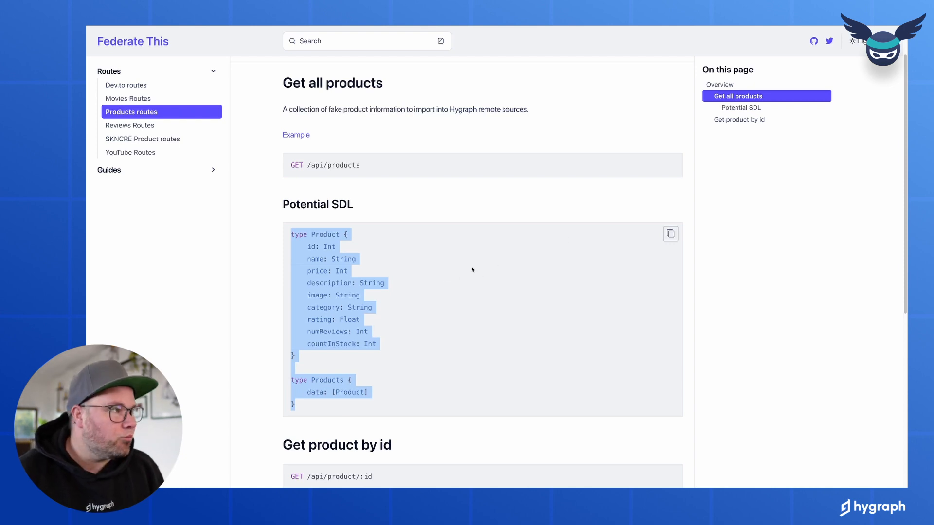
Step: Return to Hygraph, paste the copied SDL as a custom type definition and save the remote source
{"action": "mouse_move", "coordinate": [93, 134]}
{"action": "left_click", "coordinate": [117, 94]}
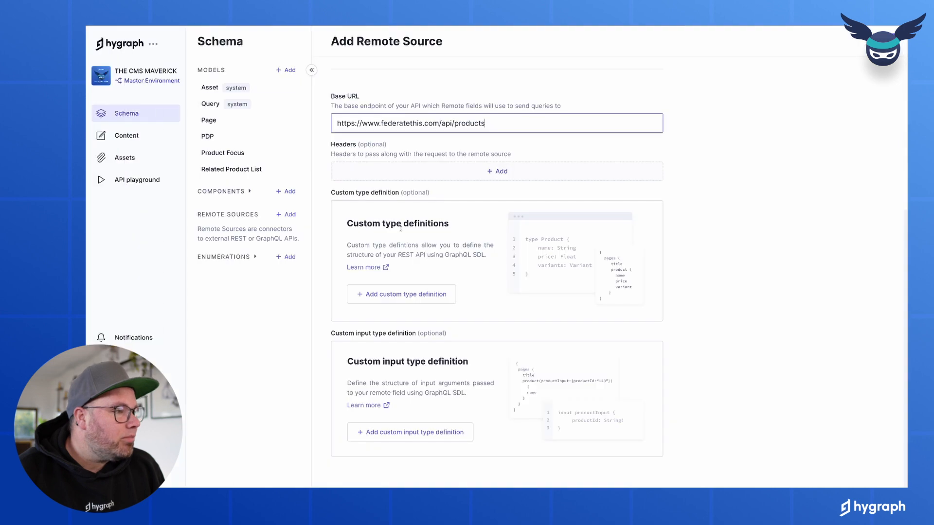
{"action": "left_click", "coordinate": [433, 294]}
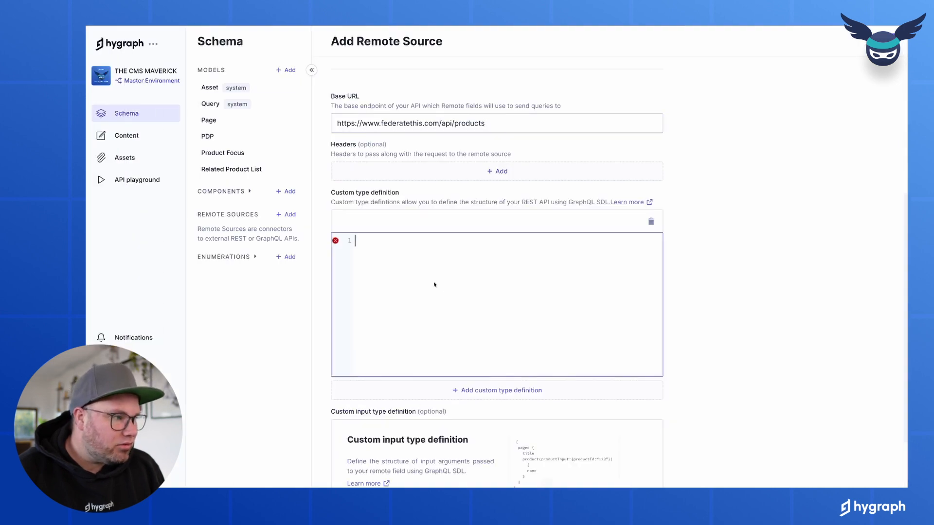
{"action": "key", "text": "ctrl+v"}
{"action": "scroll", "coordinate": [762, 286], "scroll_direction": "down", "scroll_amount": 2}
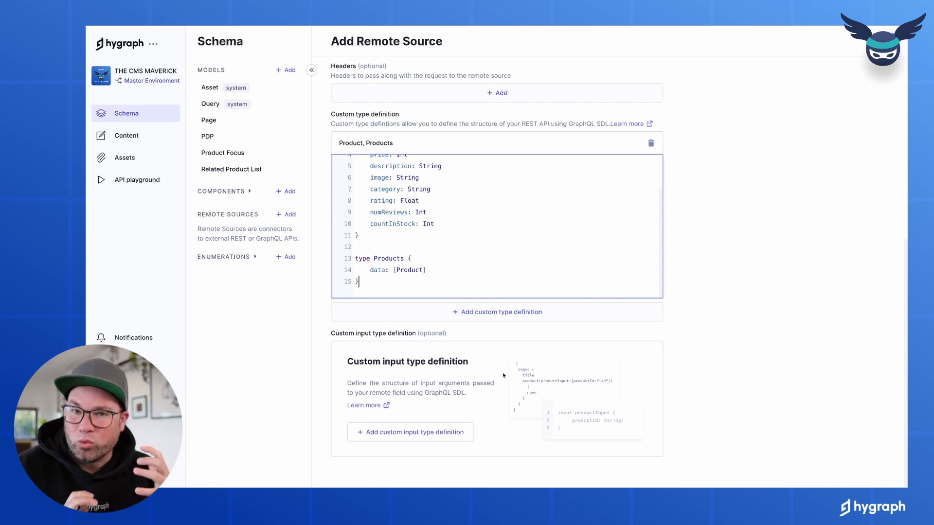
{"action": "left_click", "coordinate": [882, 42]}
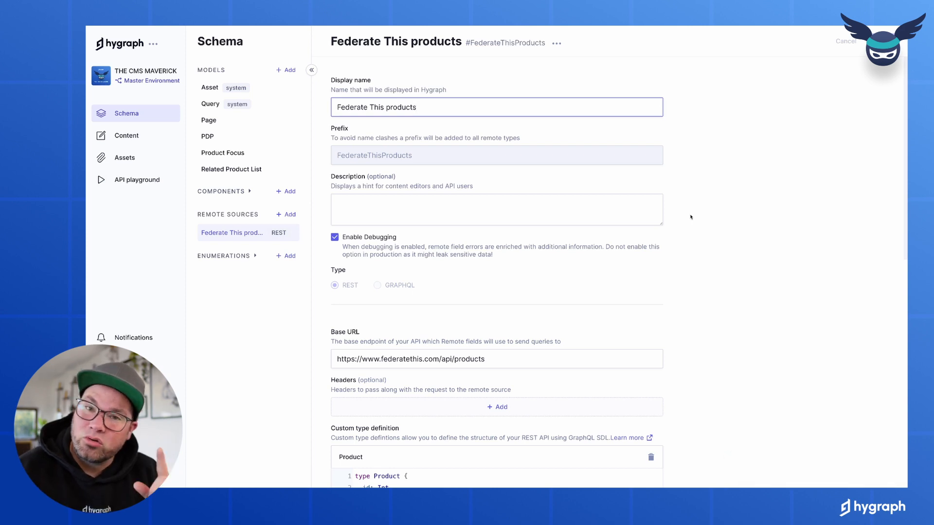
Step: Add a REST remote field named Products to the Query system model, with Products as the return type
{"action": "left_click", "coordinate": [210, 104]}
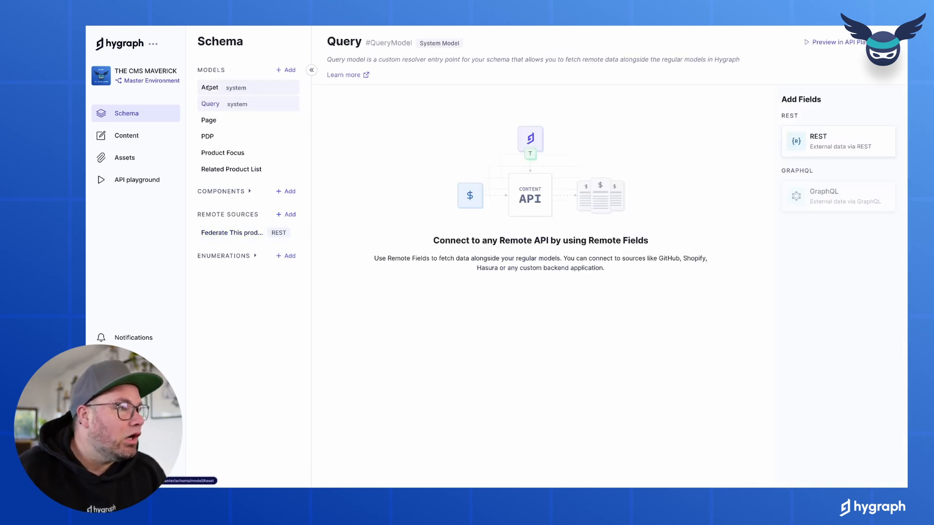
{"action": "left_click", "coordinate": [831, 142]}
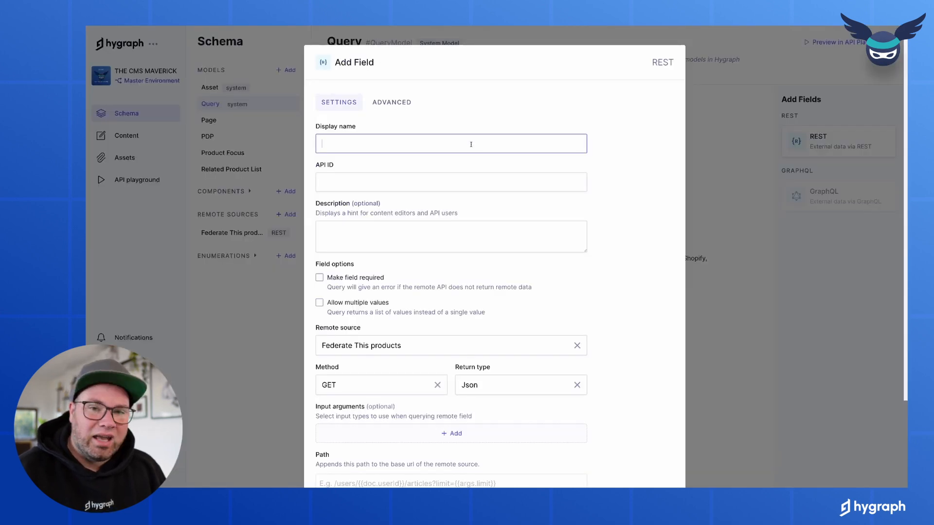
{"action": "type", "text": "Products"}
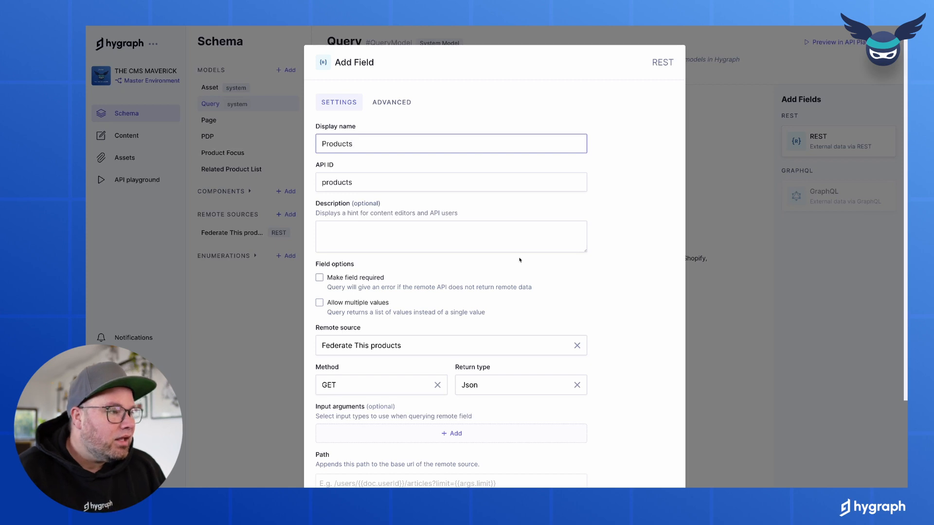
{"action": "scroll", "coordinate": [520, 261], "scroll_direction": "down", "scroll_amount": 4}
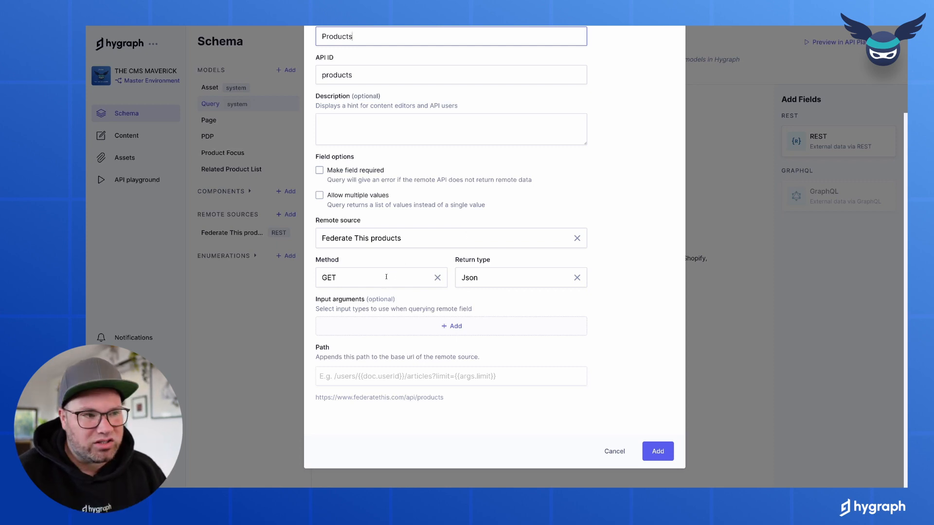
{"action": "left_click", "coordinate": [495, 271]}
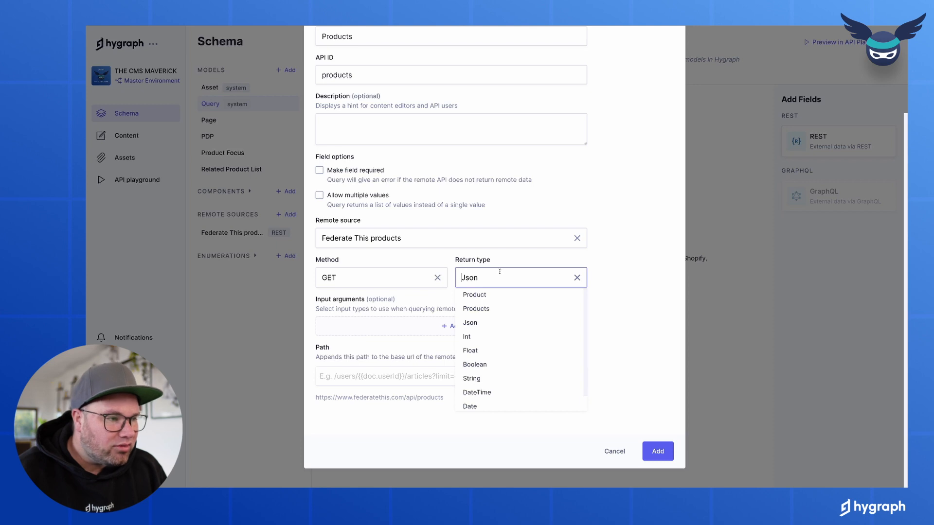
{"action": "left_click", "coordinate": [486, 309]}
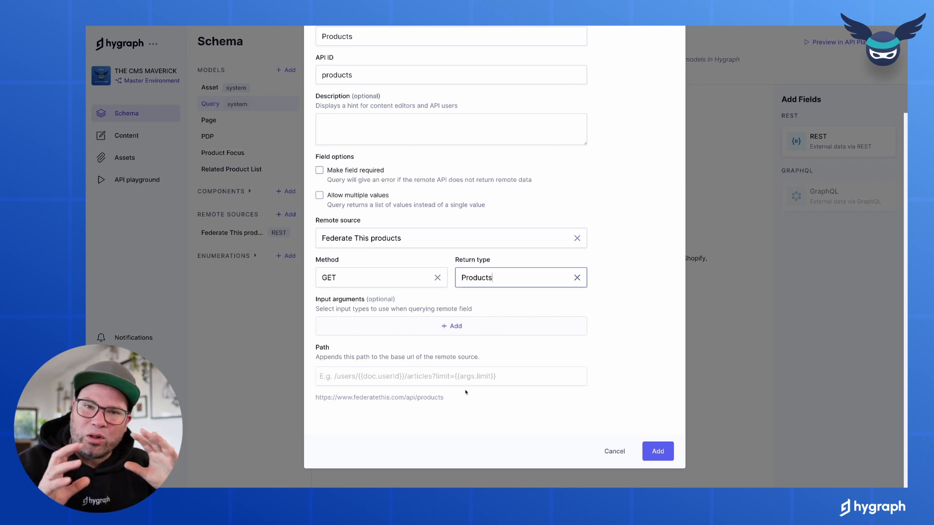
{"action": "left_click", "coordinate": [657, 451]}
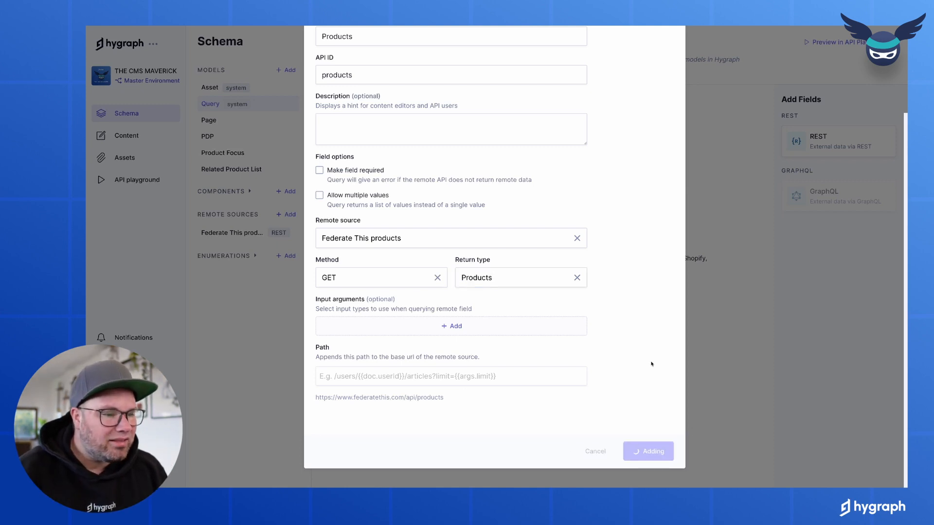
{"action": "scroll", "coordinate": [649, 367], "scroll_direction": "up", "scroll_amount": 3}
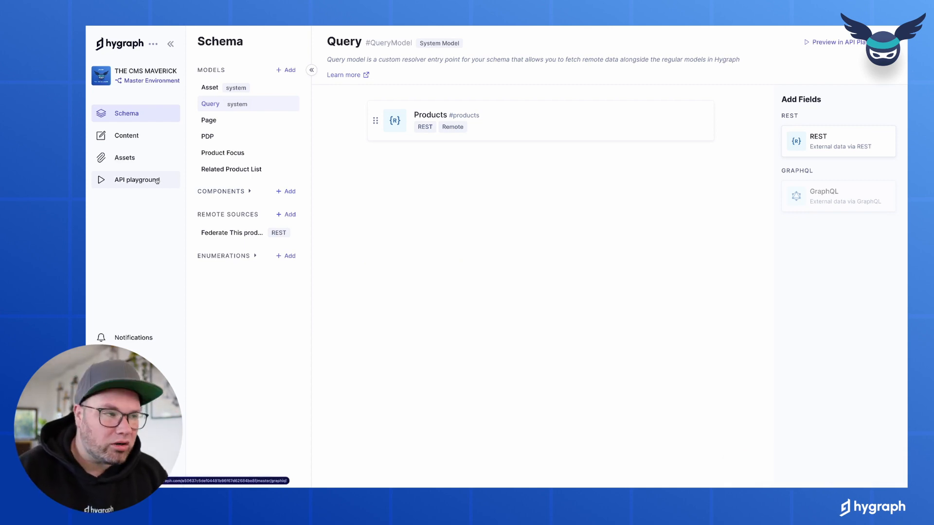
Step: In the API playground, remove assets from MyQuery and add products with its nested data object
{"action": "left_click", "coordinate": [137, 180]}
{"action": "scroll", "coordinate": [226, 252], "scroll_direction": "down", "scroll_amount": 1}
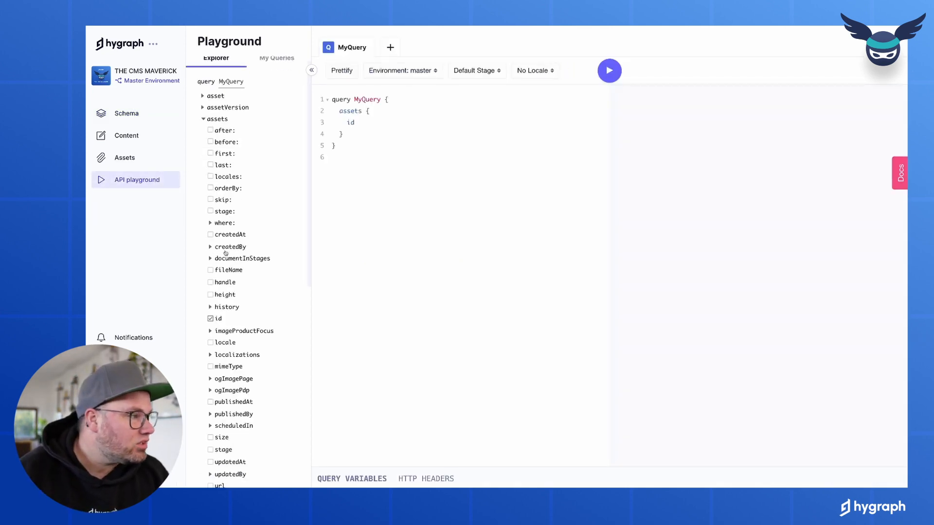
{"action": "left_click", "coordinate": [203, 120]}
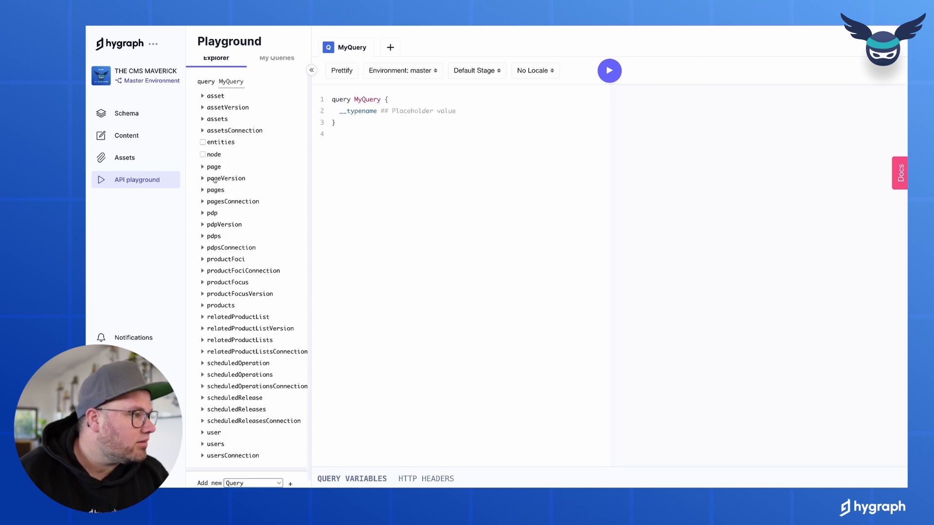
{"action": "left_click", "coordinate": [203, 307]}
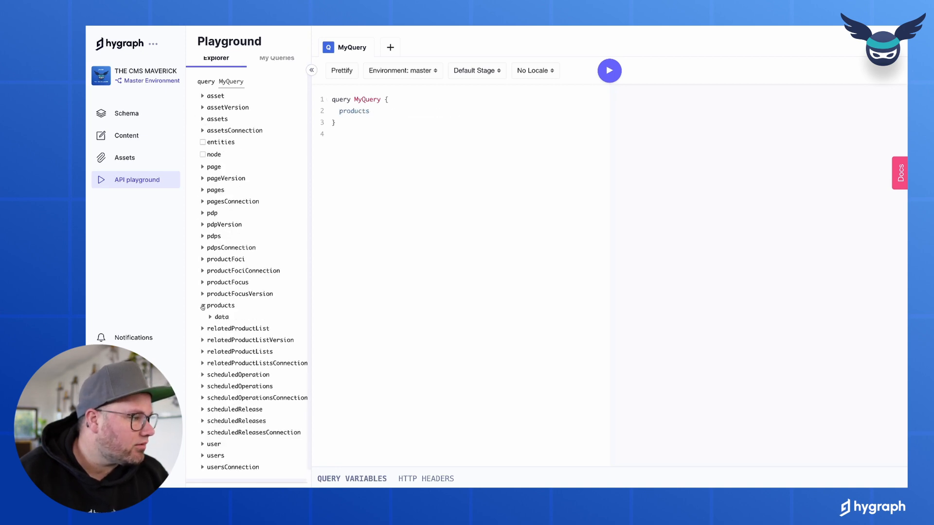
{"action": "left_click", "coordinate": [211, 307]}
{"action": "scroll", "coordinate": [212, 301], "scroll_direction": "down", "scroll_amount": 2}
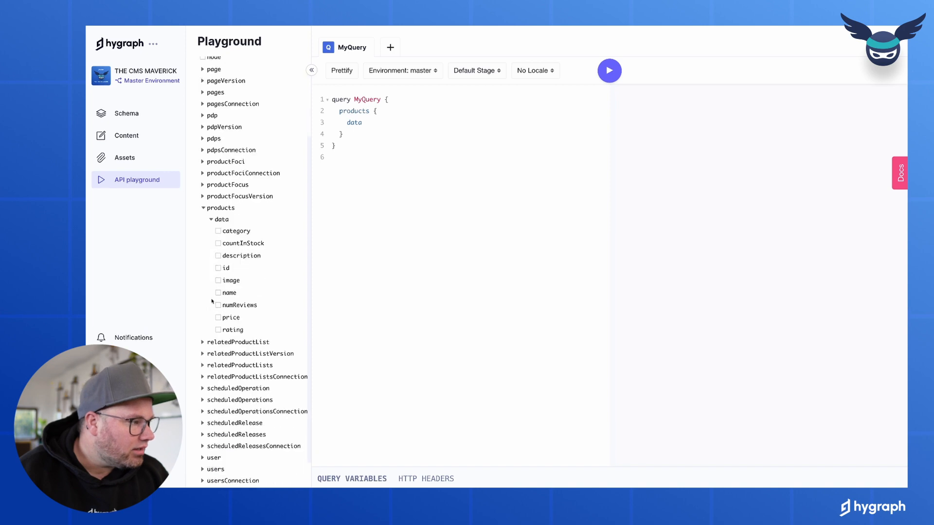
Step: Include category, countInStock, description, id, image, name, numReviews, price and rating in the products data query
{"action": "left_click", "coordinate": [237, 232]}
{"action": "left_click", "coordinate": [240, 243]}
{"action": "left_click", "coordinate": [238, 256]}
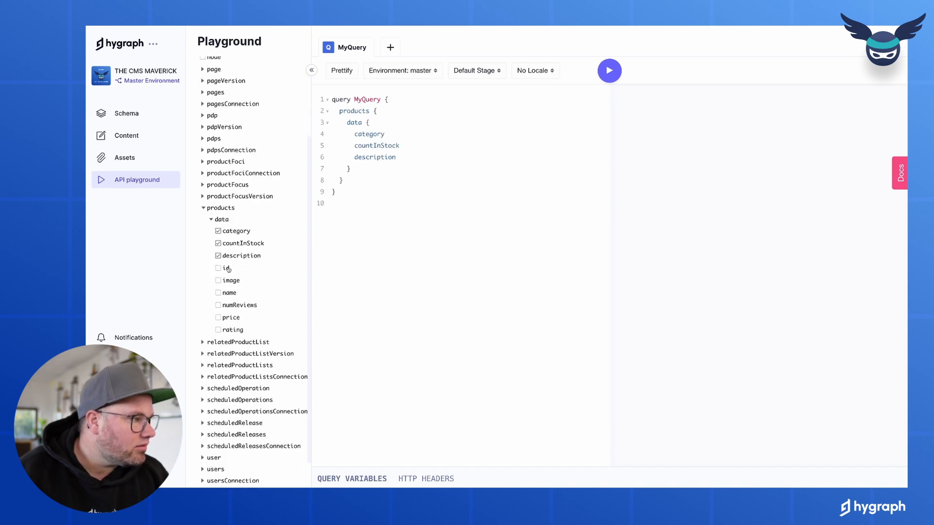
{"action": "left_click", "coordinate": [228, 269]}
{"action": "left_click", "coordinate": [229, 282]}
{"action": "left_click", "coordinate": [229, 294]}
{"action": "left_click", "coordinate": [228, 308]}
{"action": "left_click", "coordinate": [228, 319]}
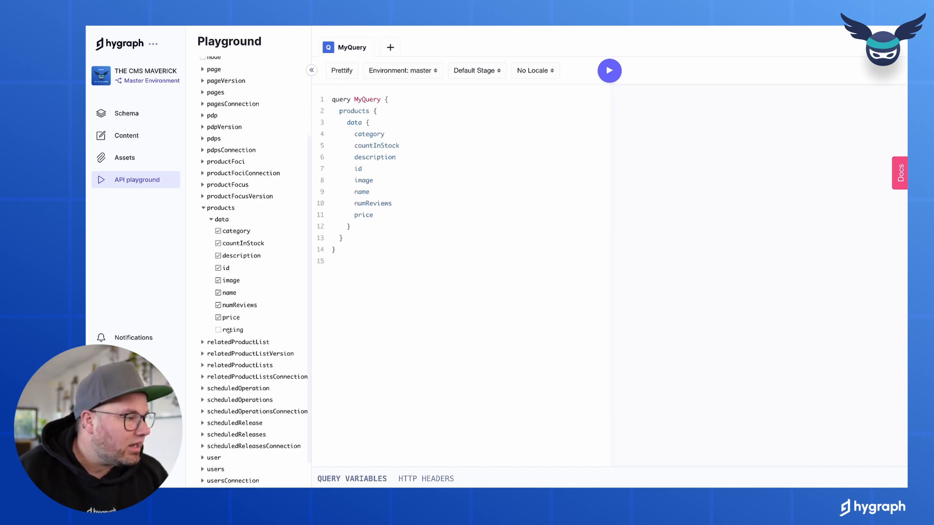
{"action": "left_click", "coordinate": [228, 330]}
Step: Run the products query and look through the returned product data
{"action": "left_click", "coordinate": [605, 74]}
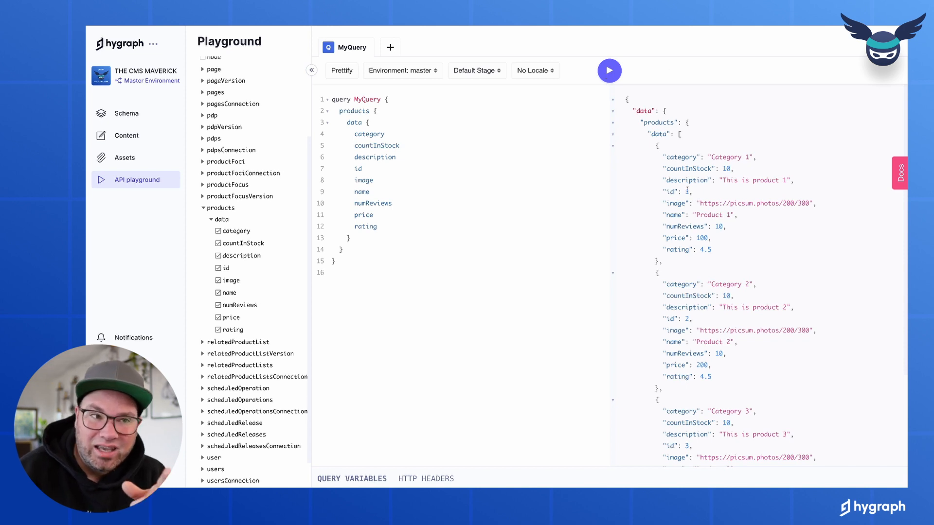
{"action": "scroll", "coordinate": [687, 191], "scroll_direction": "down", "scroll_amount": 5}
{"action": "scroll", "coordinate": [726, 287], "scroll_direction": "up", "scroll_amount": 5}
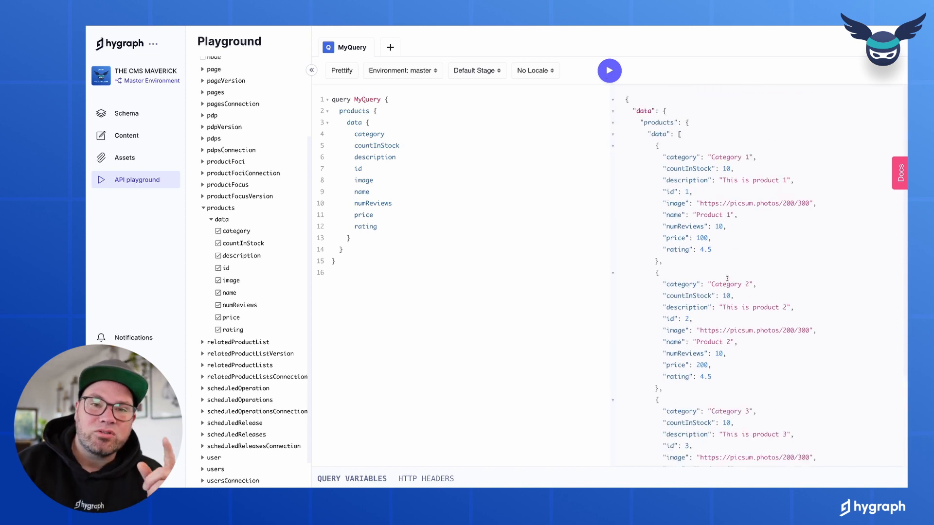